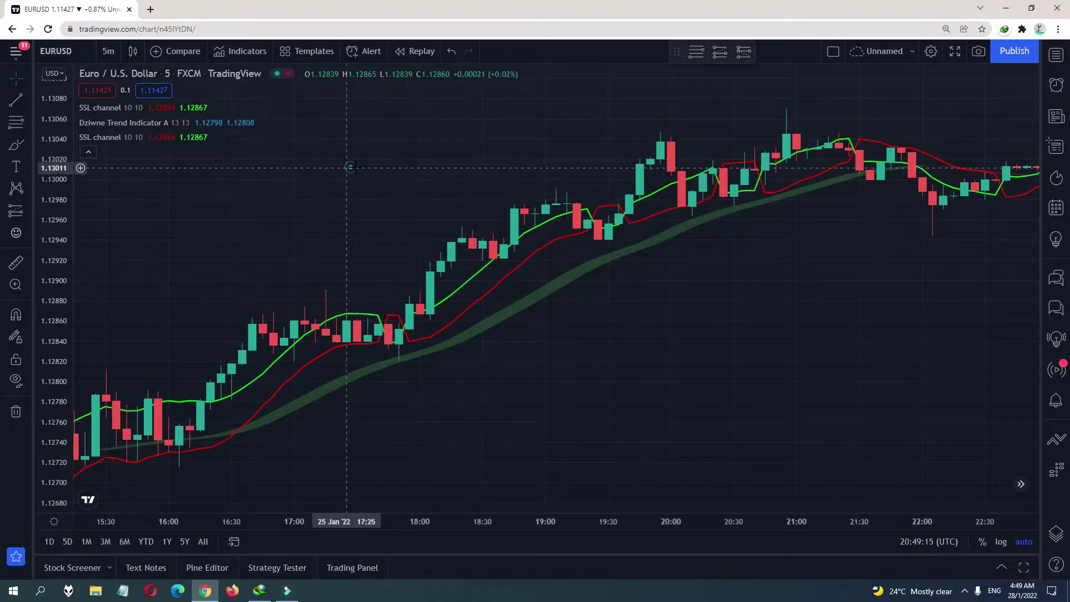
Add the SSL channel indicator to the EURUSD chart and review its settings
{"action": "key", "text": "Left"}
{"action": "key", "text": "Left"}
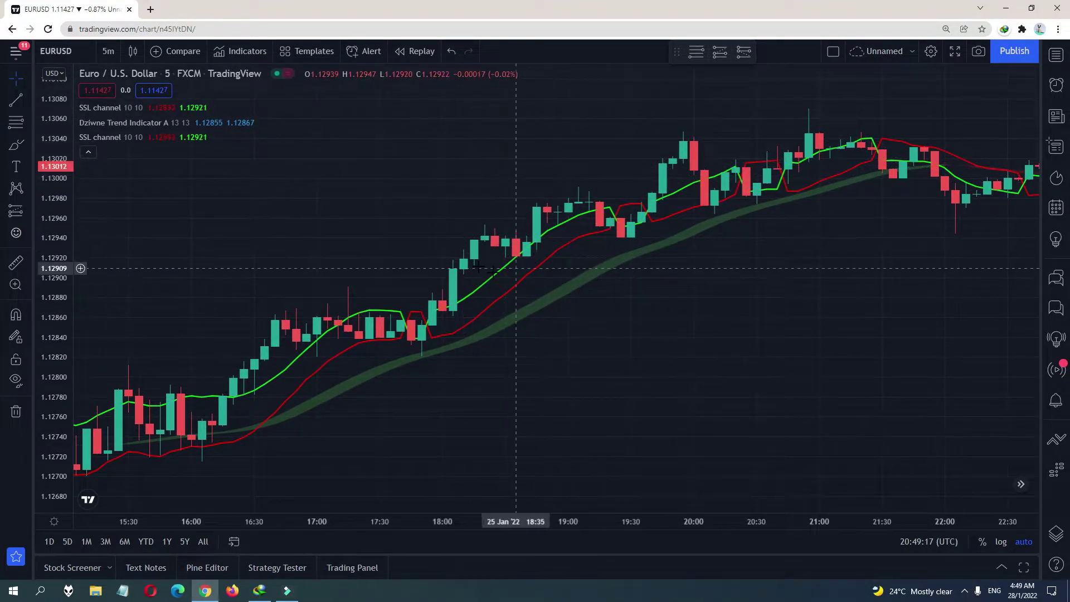
{"action": "left_click", "coordinate": [245, 51]}
{"action": "type", "text": "ssl"}
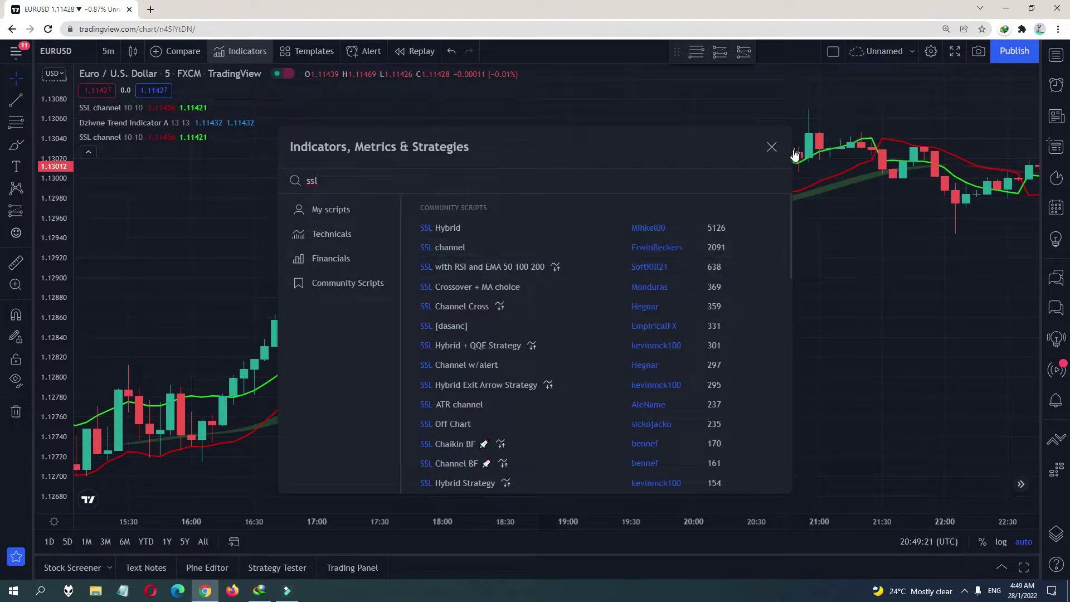
{"action": "left_click", "coordinate": [778, 146]}
{"action": "double_click", "coordinate": [677, 215]}
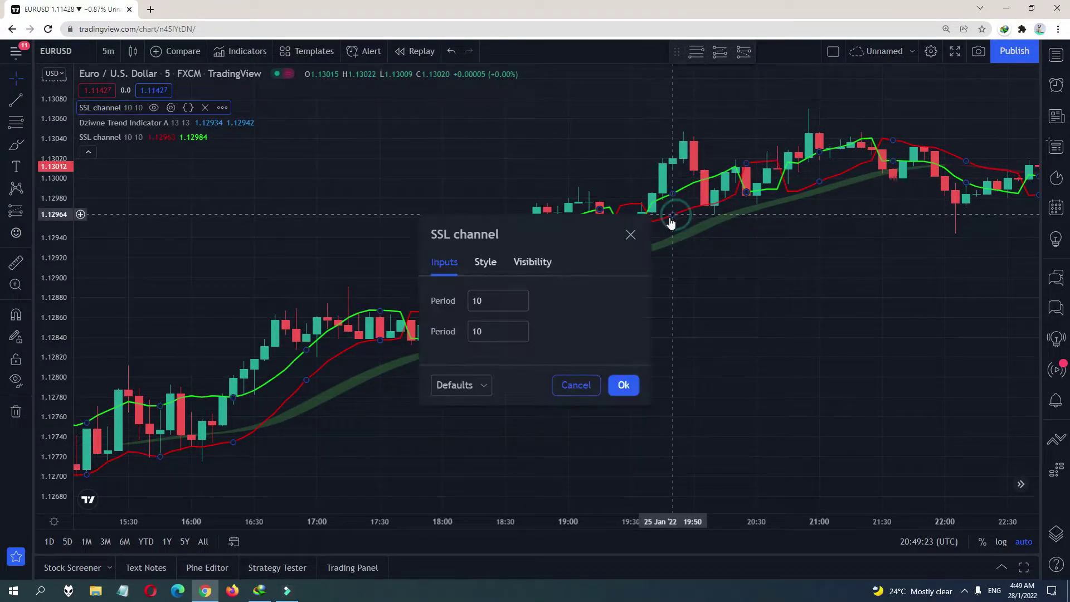
{"action": "left_click", "coordinate": [483, 270]}
{"action": "left_click", "coordinate": [446, 262]}
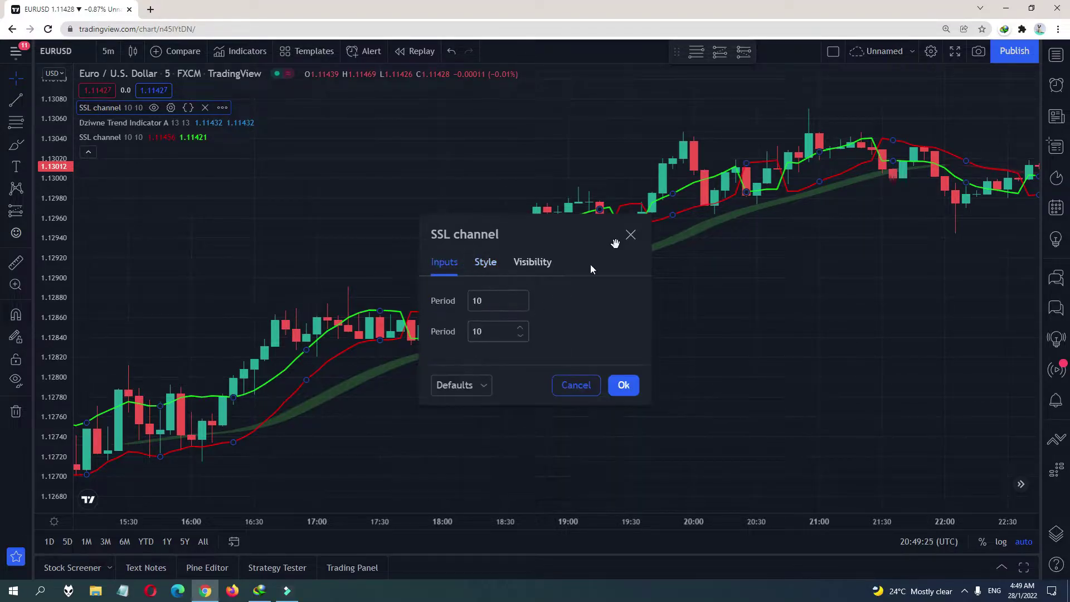
{"action": "left_click", "coordinate": [630, 235]}
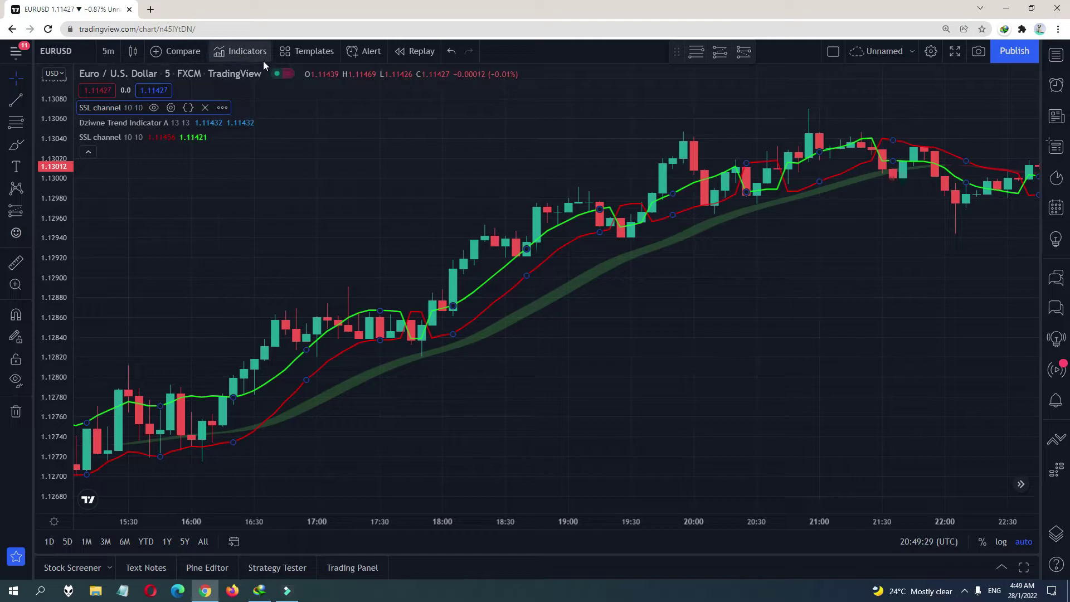
Add Dziwne Trend Indicator A and adjust the style of its green trend band
{"action": "left_click", "coordinate": [241, 51]}
{"action": "type", "text": "dziwn"}
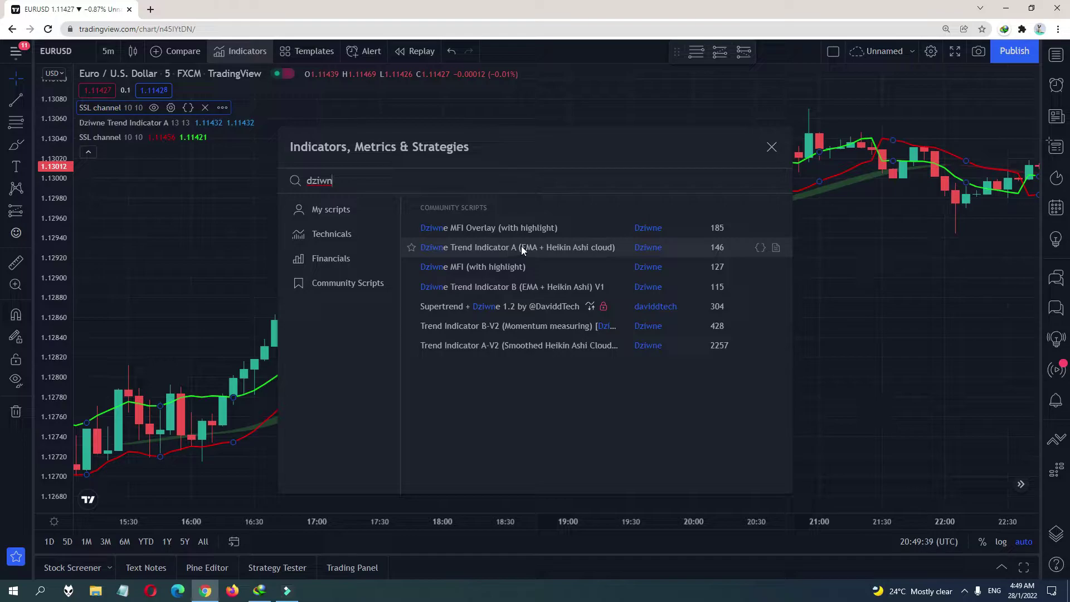
{"action": "left_click", "coordinate": [772, 146]}
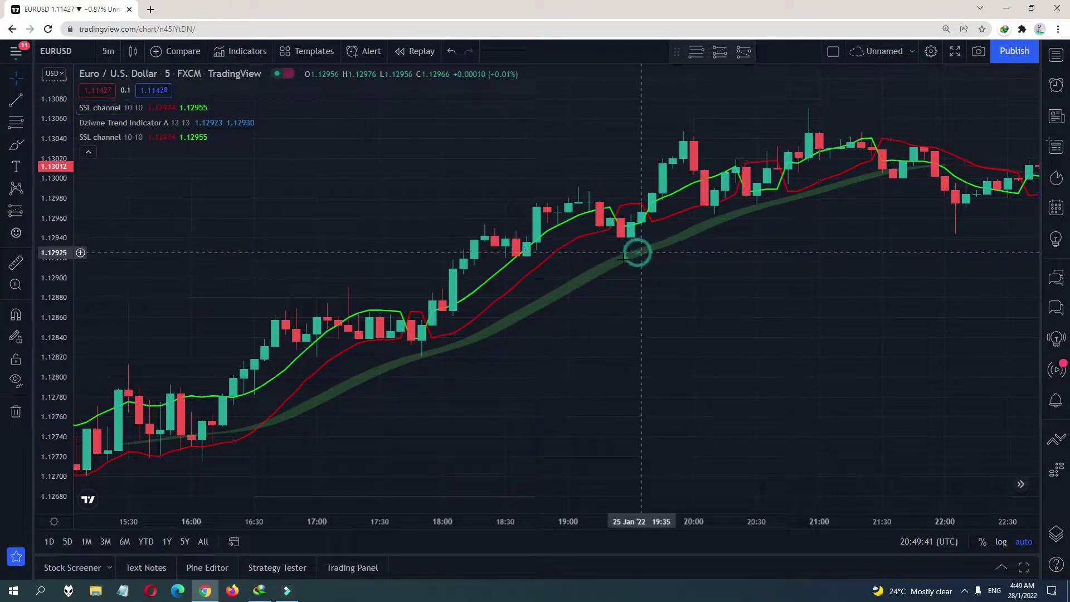
{"action": "double_click", "coordinate": [628, 267]}
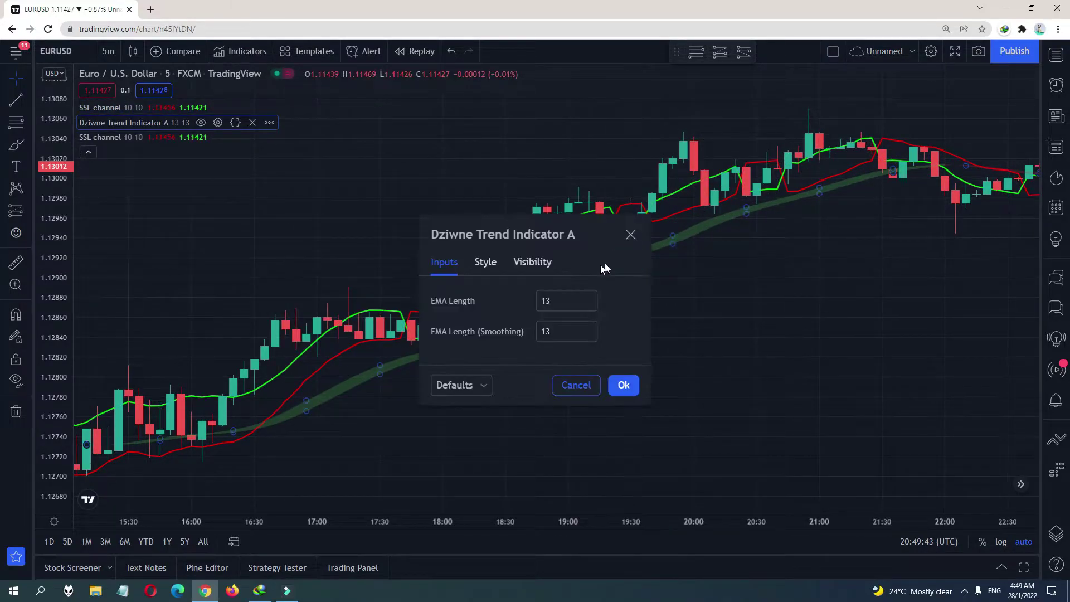
{"action": "left_click", "coordinate": [485, 264]}
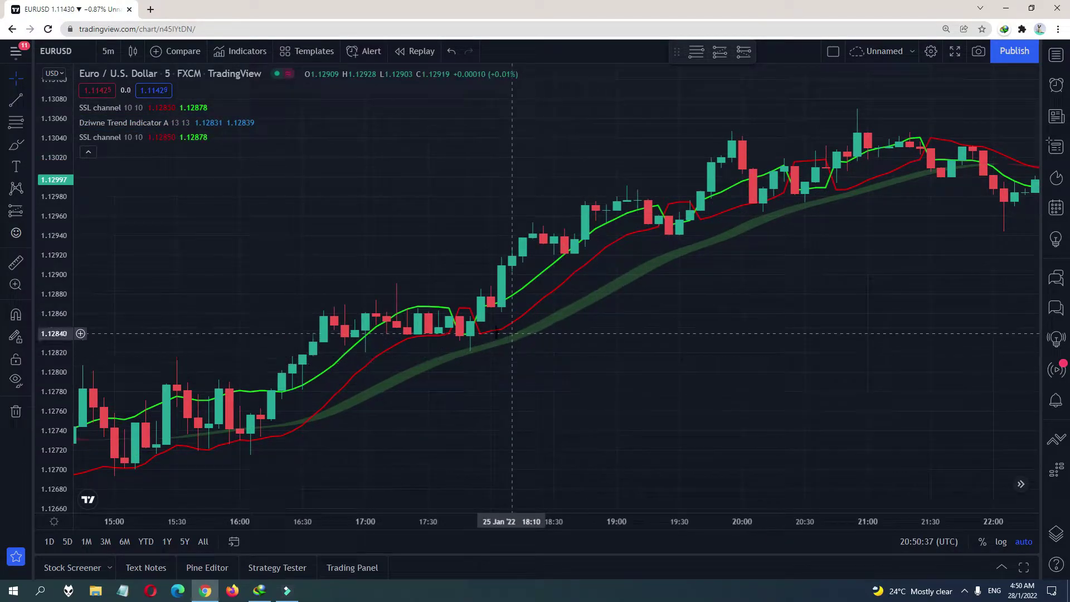
{"action": "left_click", "coordinate": [518, 337]}
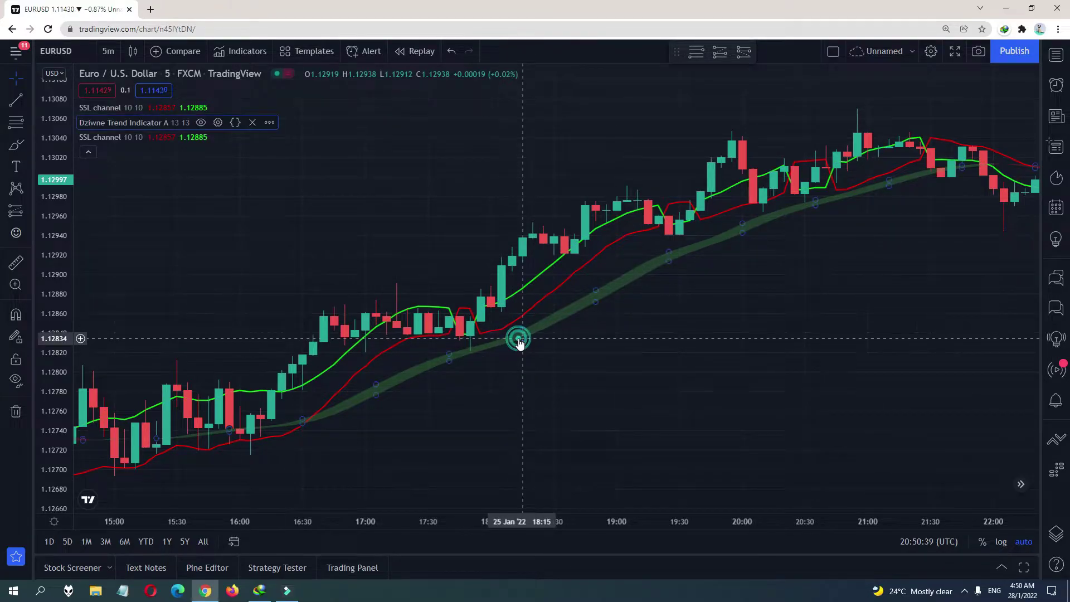
{"action": "left_click", "coordinate": [574, 385]}
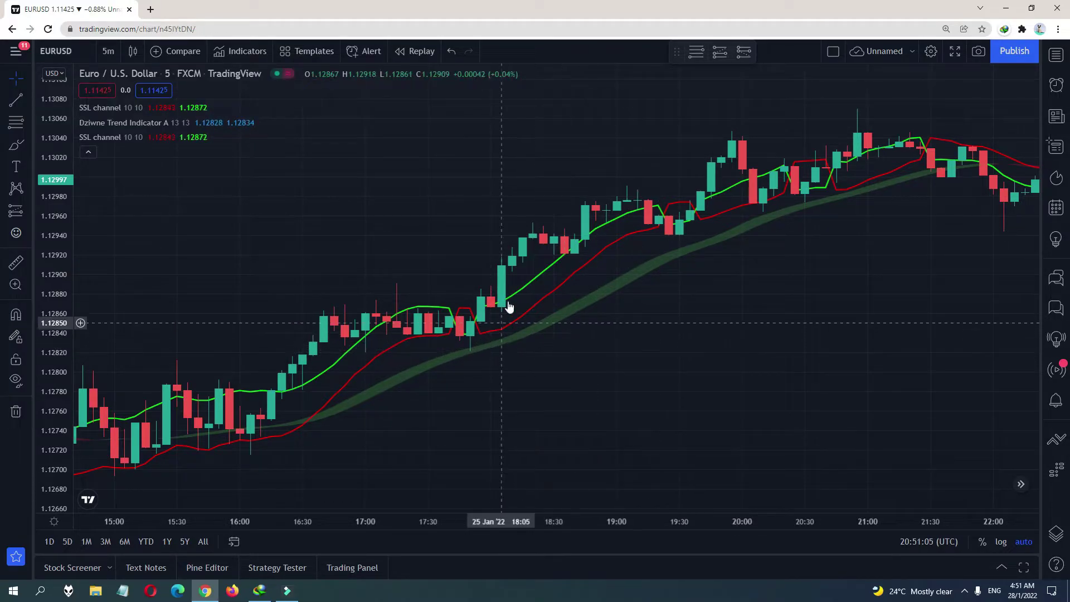
{"action": "left_click", "coordinate": [479, 260]}
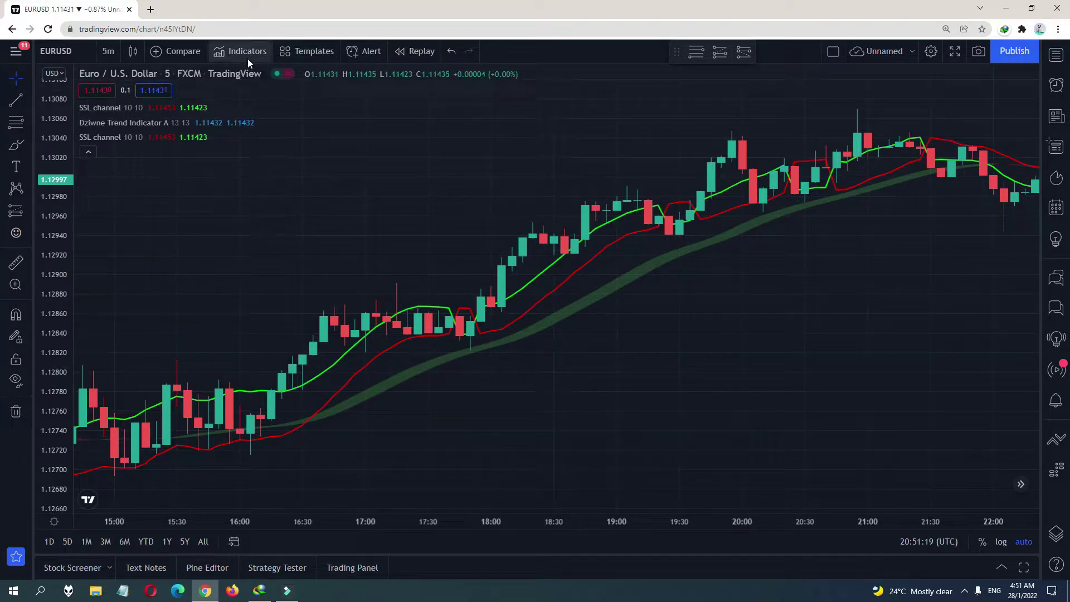
Draw a long position at the 17:55 candle: entry 1.12877, stop 1.12807, target 1.12982
{"action": "left_click", "coordinate": [20, 215]}
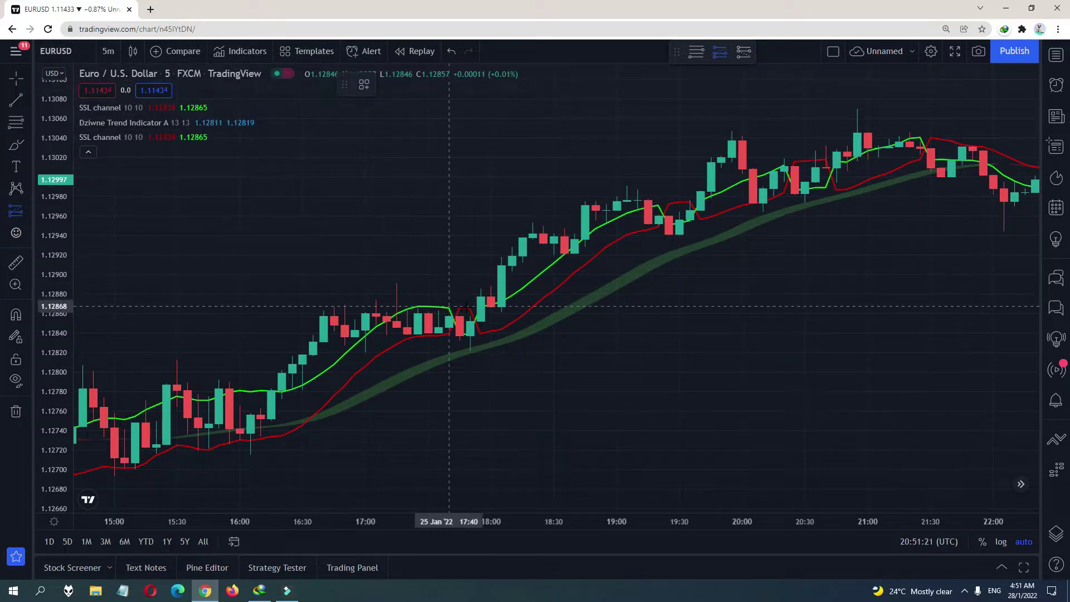
{"action": "left_click", "coordinate": [481, 297]}
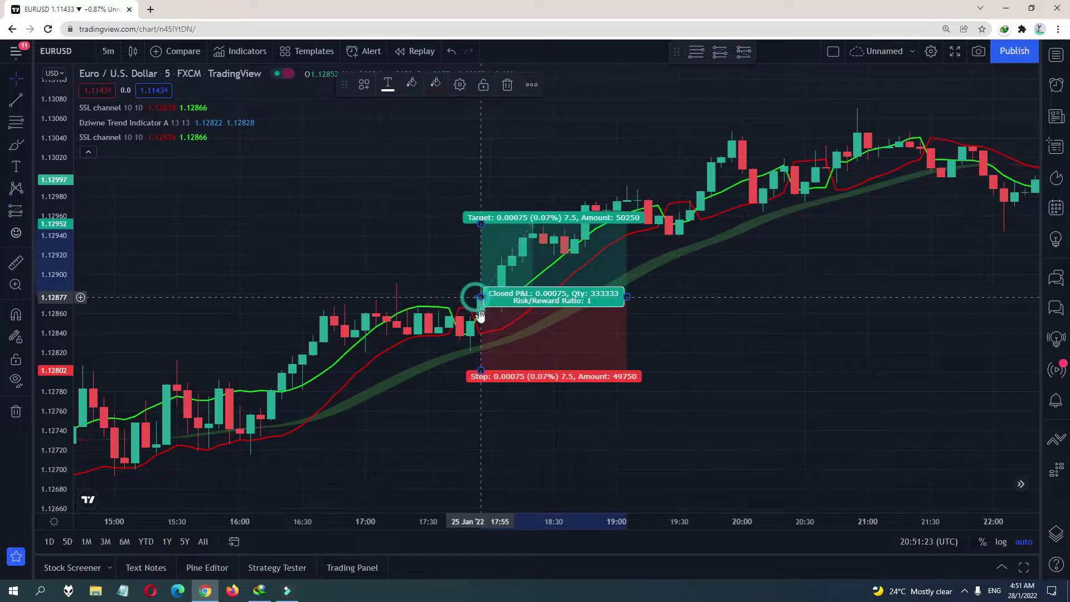
{"action": "left_click", "coordinate": [482, 367]}
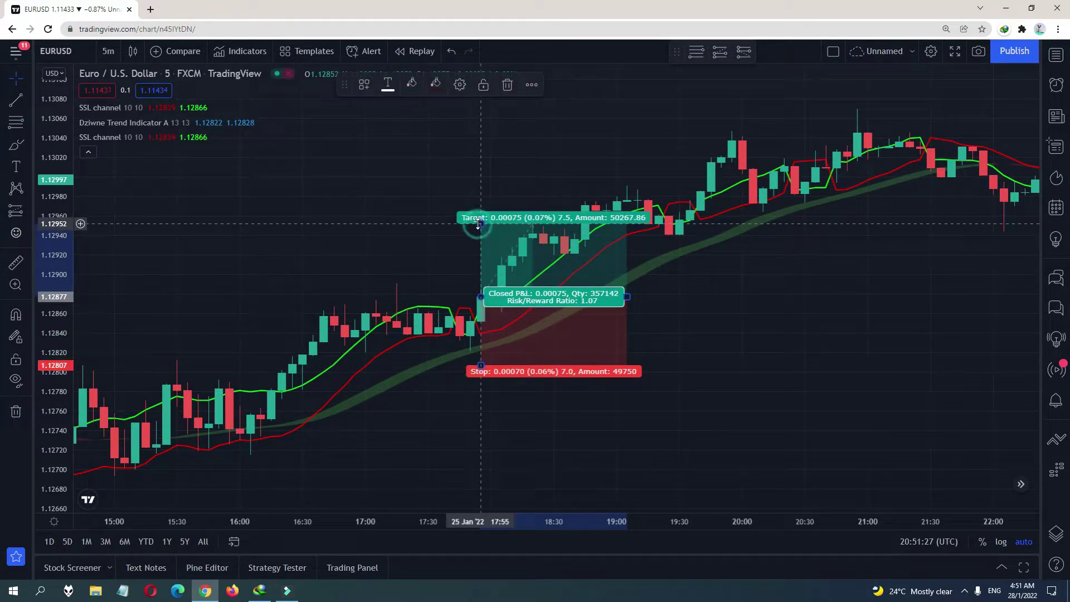
{"action": "left_click_drag", "start_coordinate": [477, 224], "coordinate": [476, 188]}
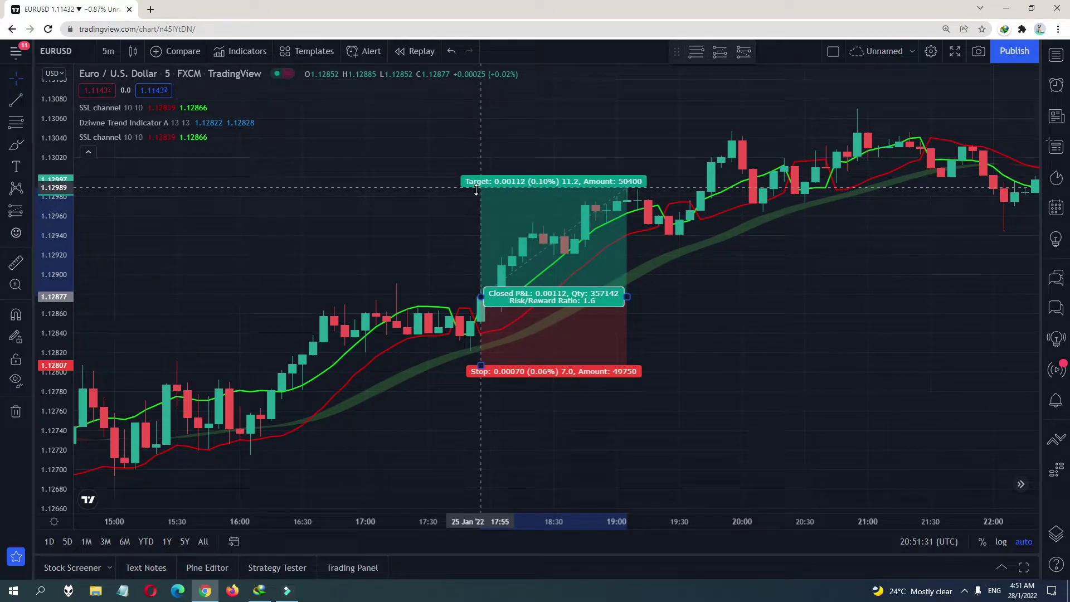
{"action": "left_click_drag", "start_coordinate": [476, 190], "coordinate": [482, 194]}
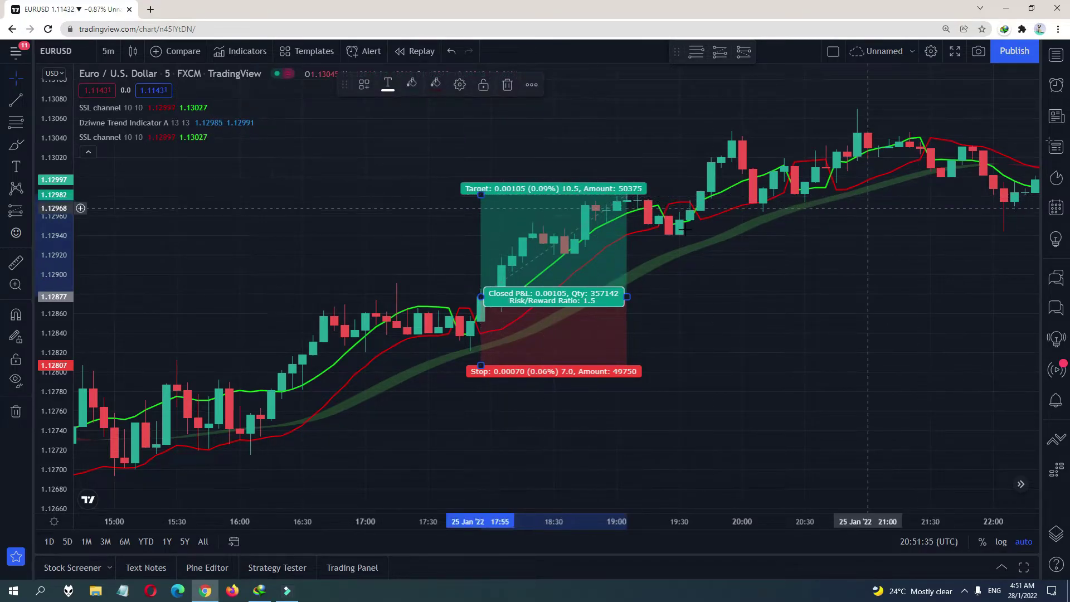
{"action": "left_click_drag", "start_coordinate": [739, 254], "coordinate": [639, 261]}
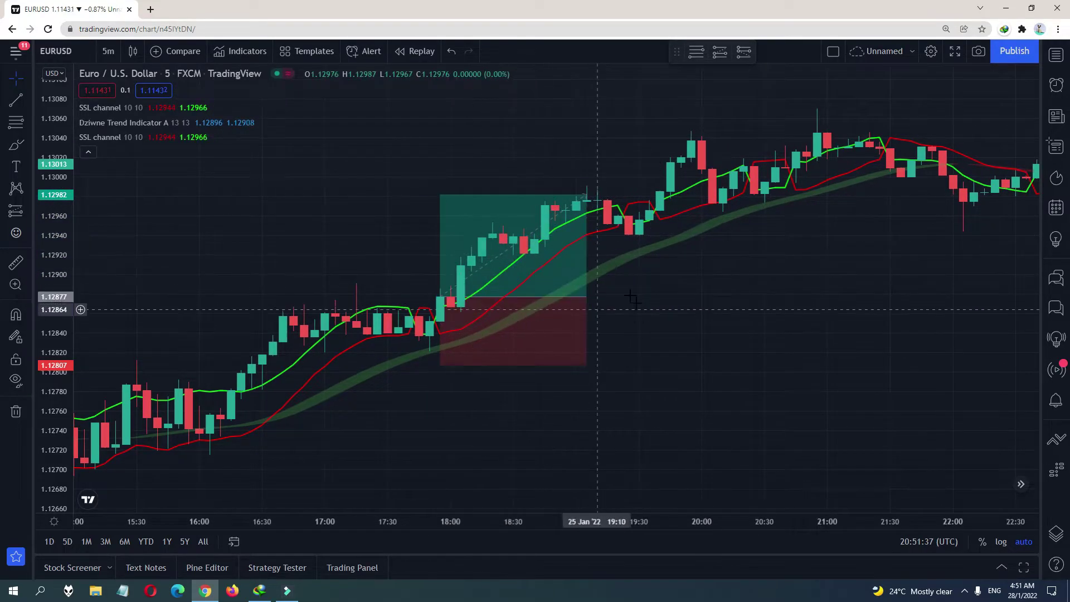
{"action": "left_click_drag", "start_coordinate": [894, 234], "coordinate": [815, 234]}
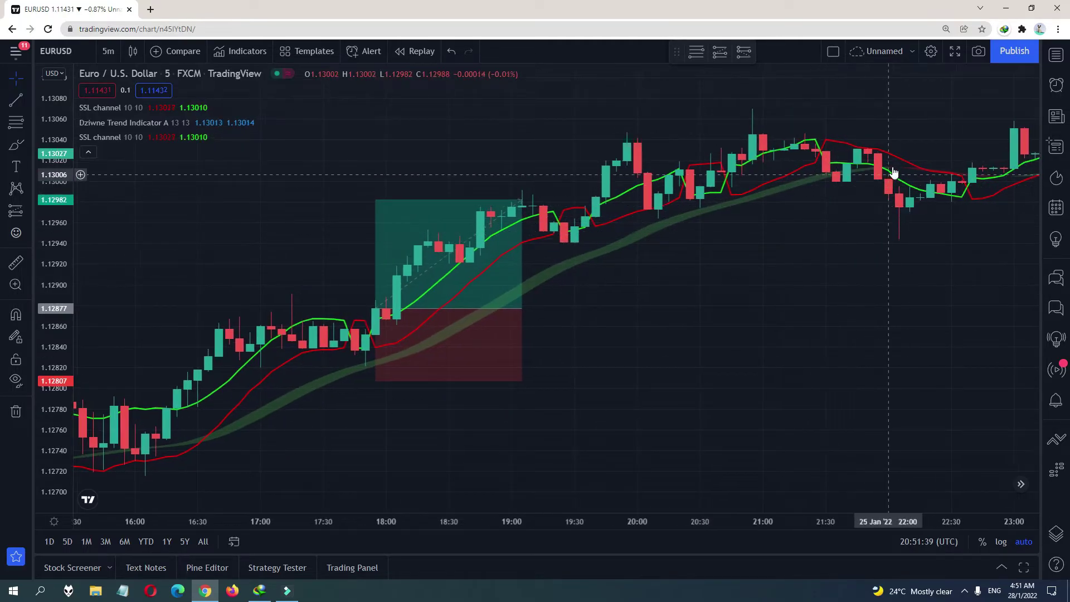
Check the long position's trade details, deselect it, and pan the chart
{"action": "left_click", "coordinate": [389, 263]}
{"action": "left_click", "coordinate": [654, 306]}
{"action": "left_click_drag", "start_coordinate": [653, 305], "coordinate": [707, 320]}
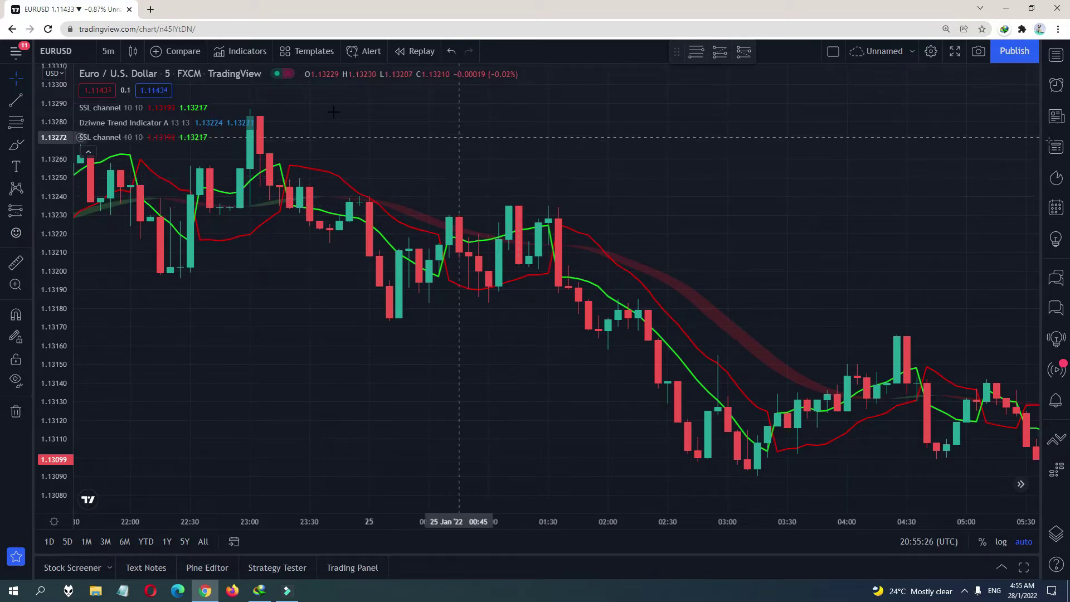
Draw a short position at the 01:35 candle near 1.13192, stop 1.13246, target 1.13137
{"action": "left_click", "coordinate": [16, 212]}
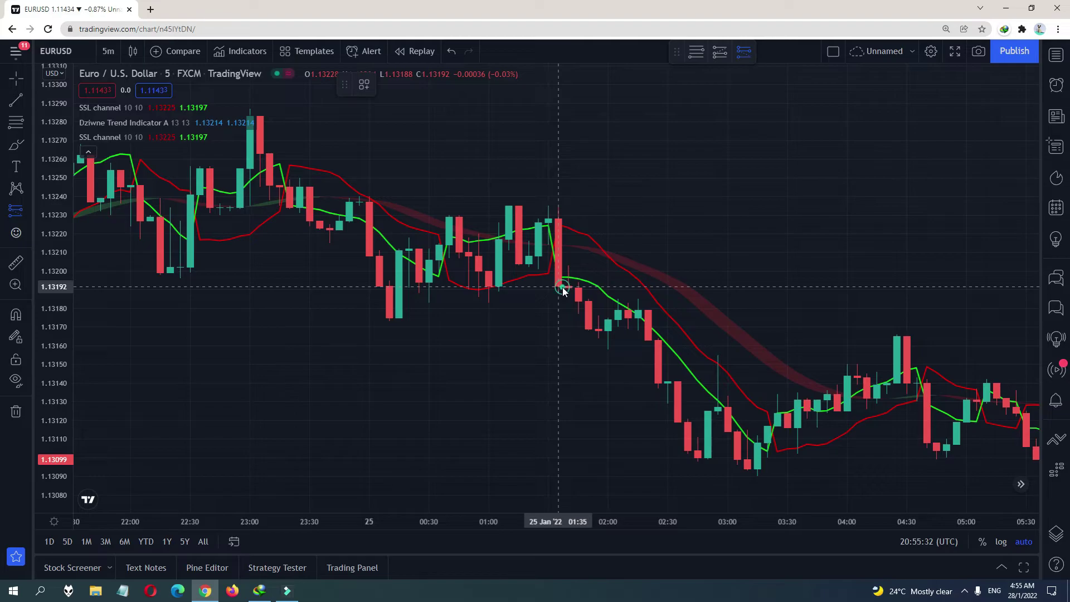
{"action": "left_click", "coordinate": [563, 287]}
{"action": "left_click_drag", "start_coordinate": [558, 212], "coordinate": [563, 185]}
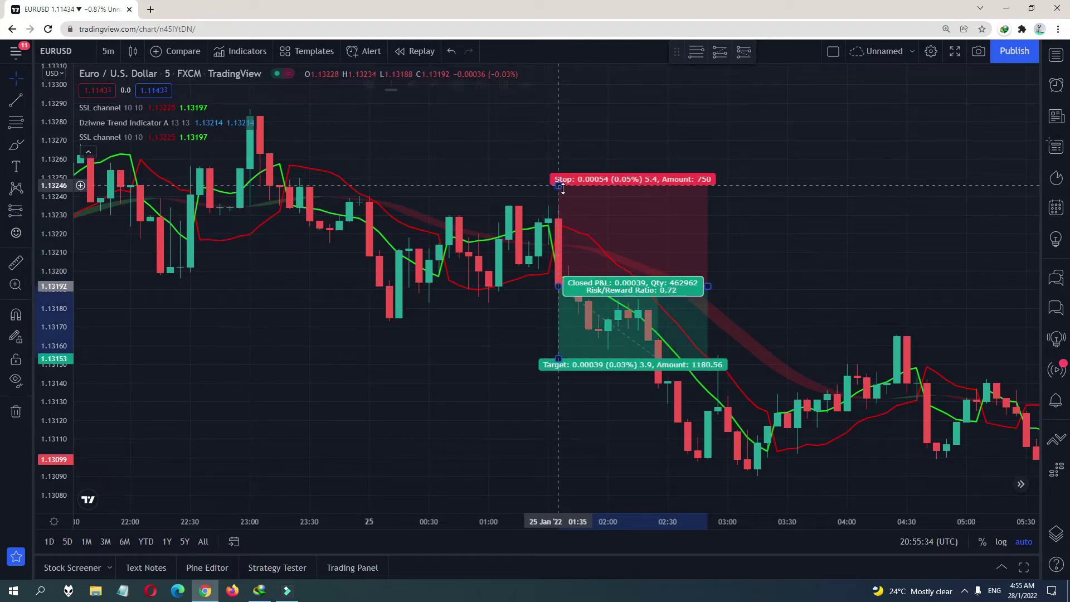
{"action": "left_click_drag", "start_coordinate": [557, 361], "coordinate": [578, 436]}
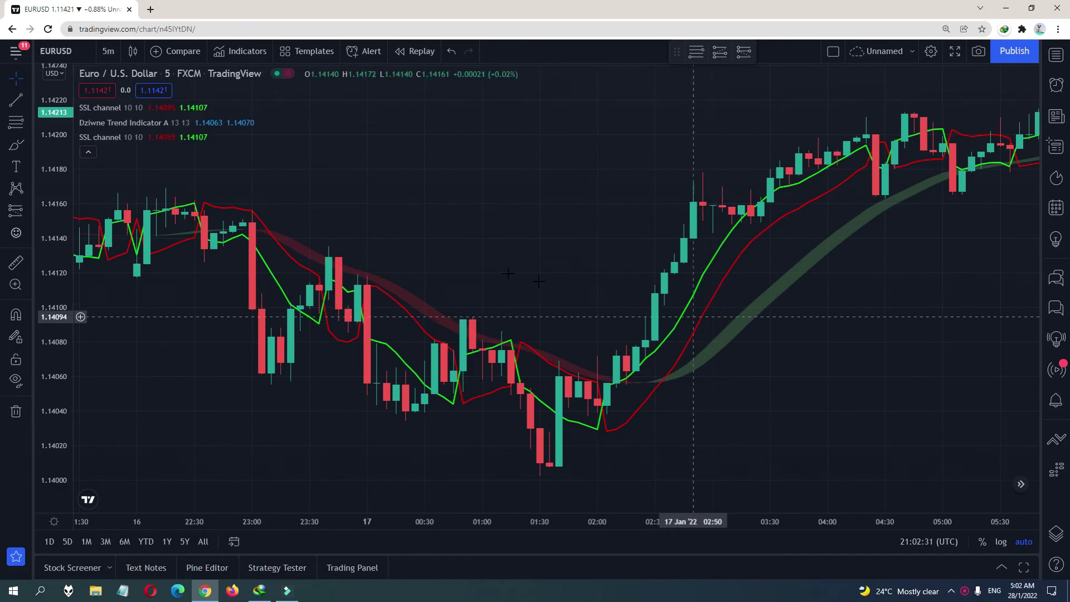
{"action": "left_click_drag", "start_coordinate": [676, 246], "coordinate": [659, 243]}
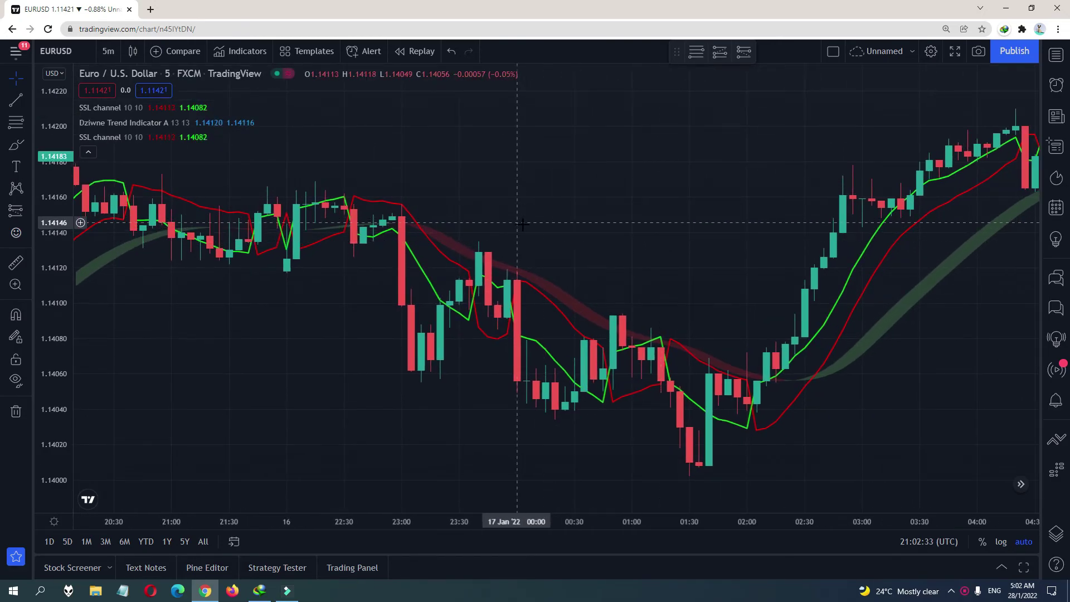
{"action": "left_click_drag", "start_coordinate": [521, 220], "coordinate": [556, 221]}
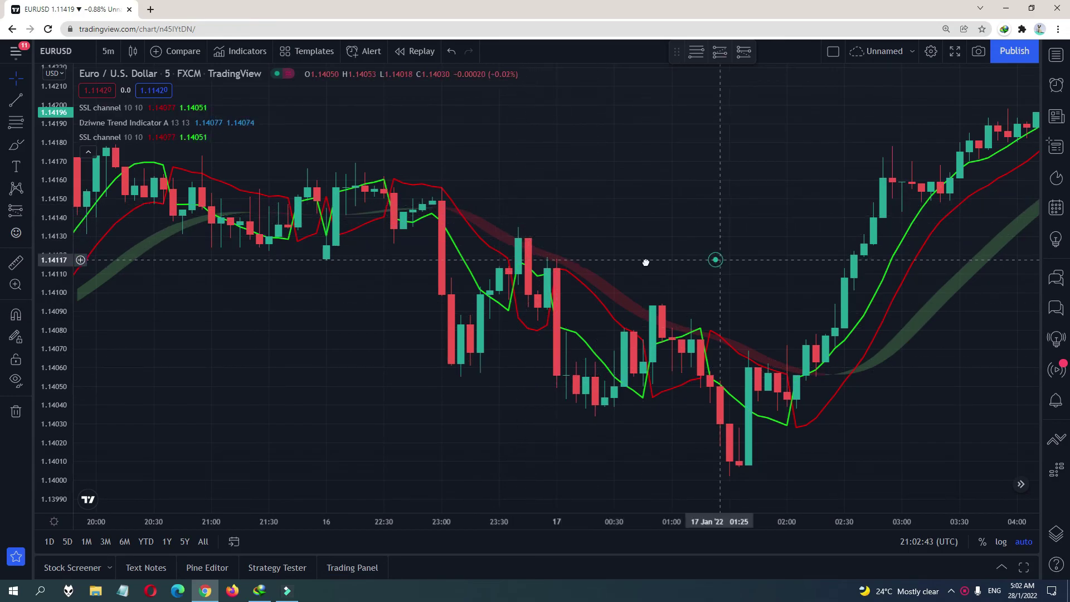
{"action": "left_click_drag", "start_coordinate": [644, 263], "coordinate": [602, 358]}
{"action": "left_click_drag", "start_coordinate": [618, 301], "coordinate": [387, 266]}
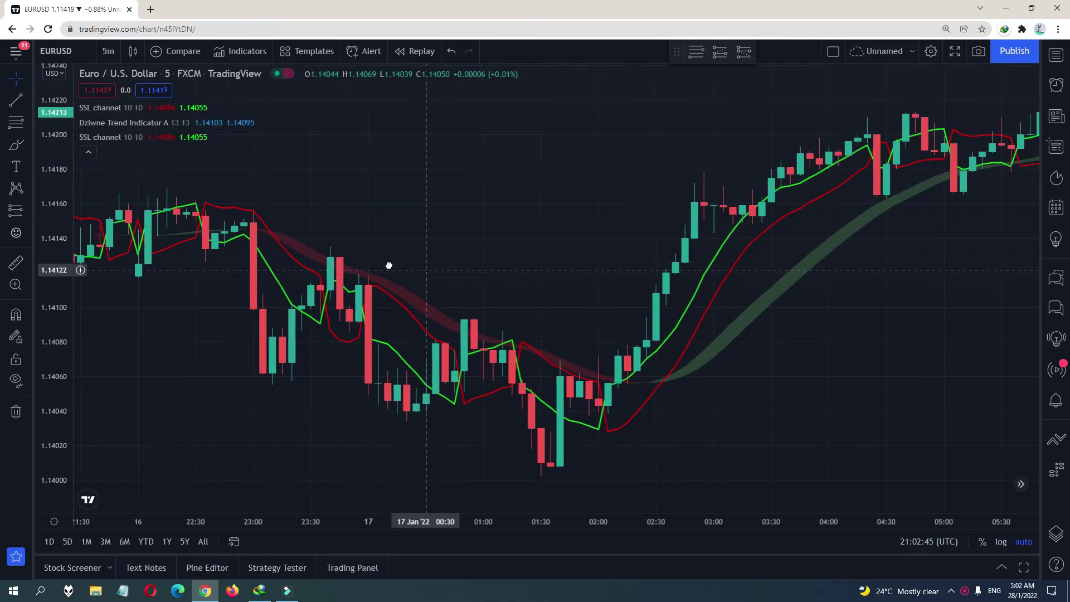